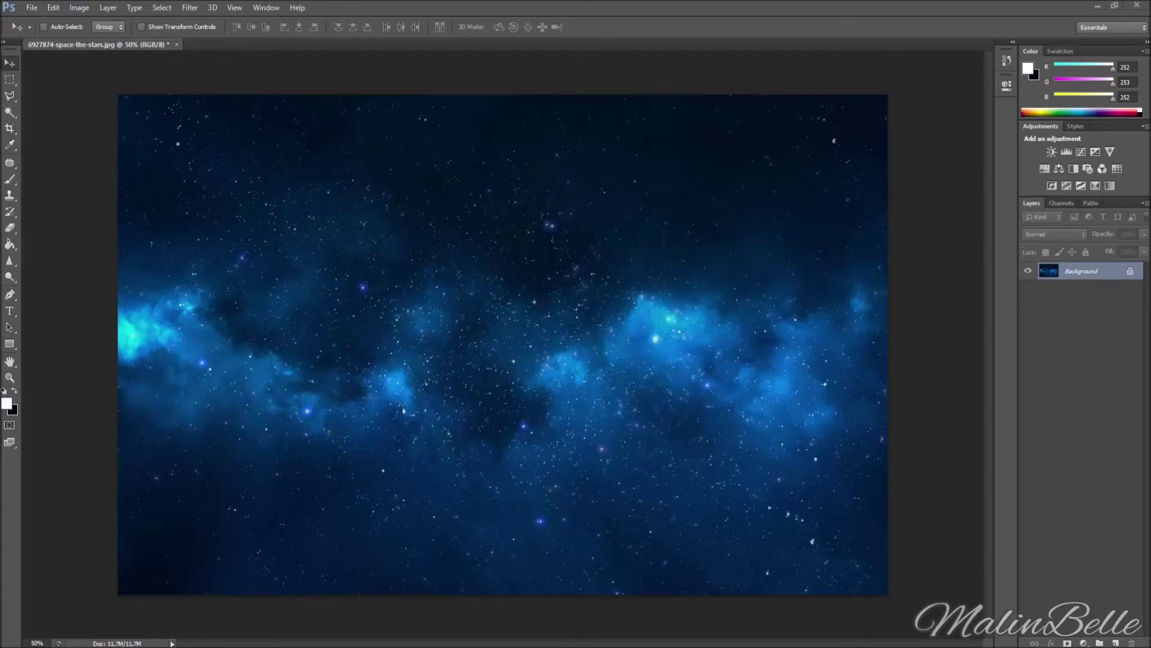
Step: Start a new document from the File menu
{"action": "left_click", "coordinate": [32, 8]}
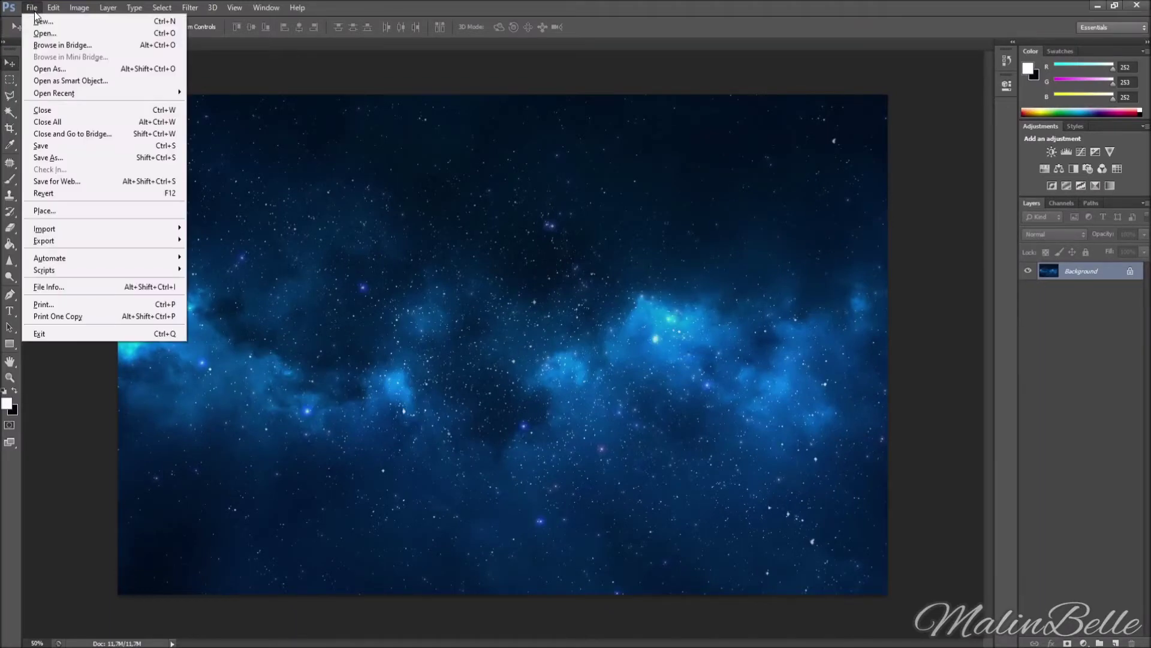
{"action": "left_click", "coordinate": [67, 23]}
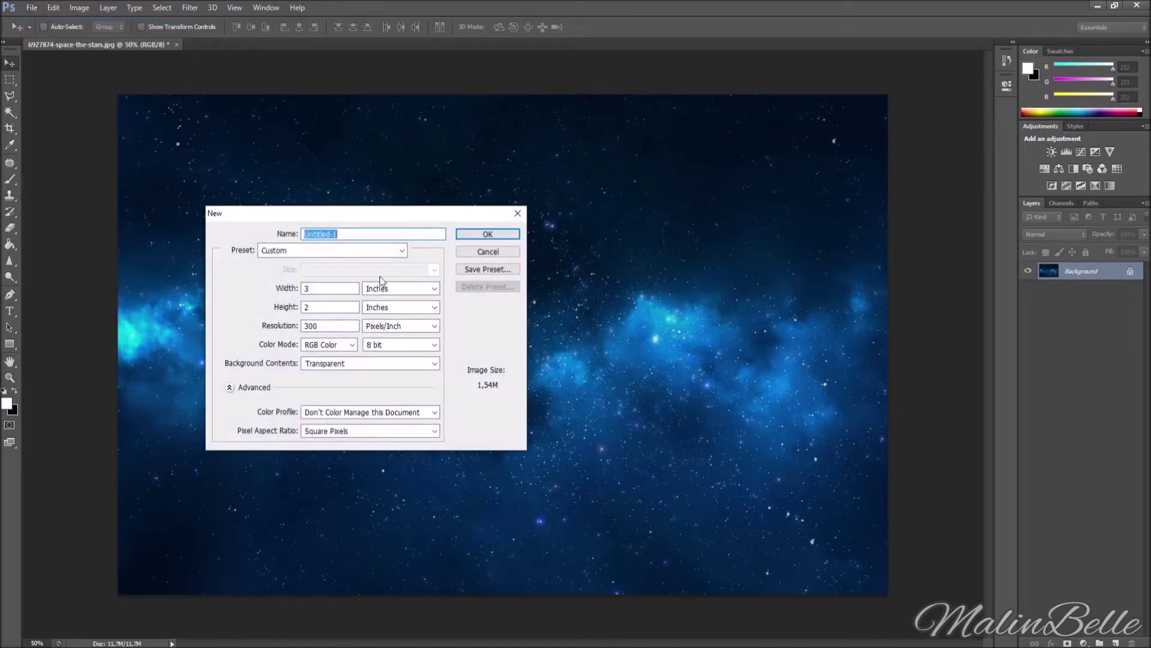
Step: Create the 3×2 in, 300 ppi document with Transparent background contents
{"action": "left_click", "coordinate": [400, 361]}
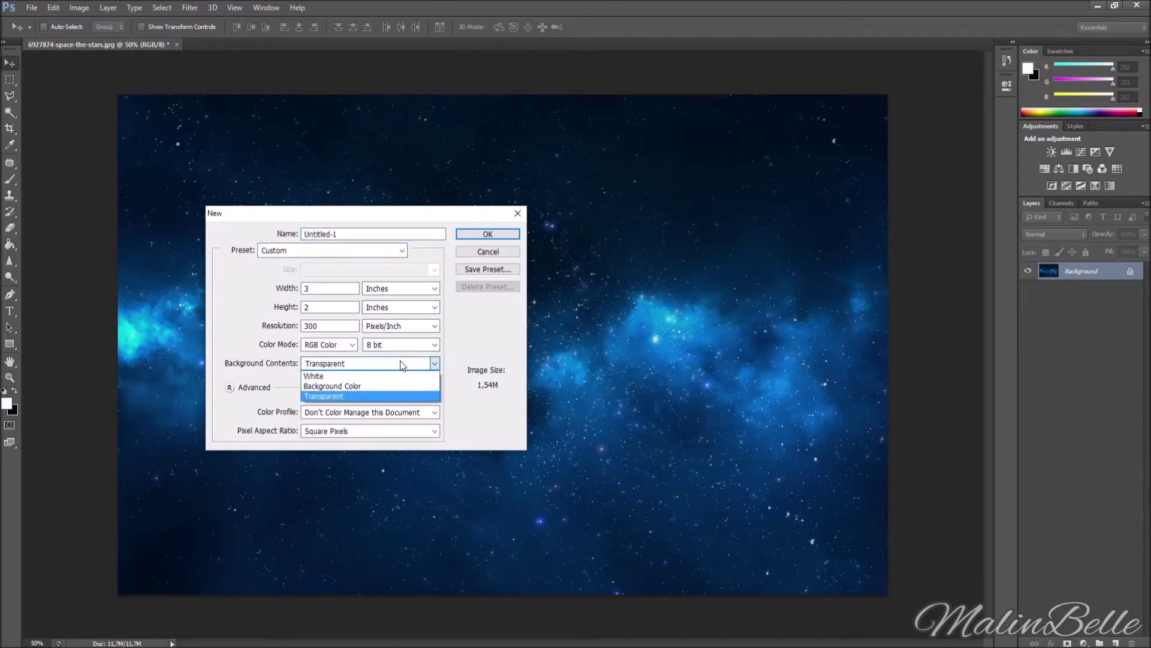
{"action": "left_click", "coordinate": [411, 397]}
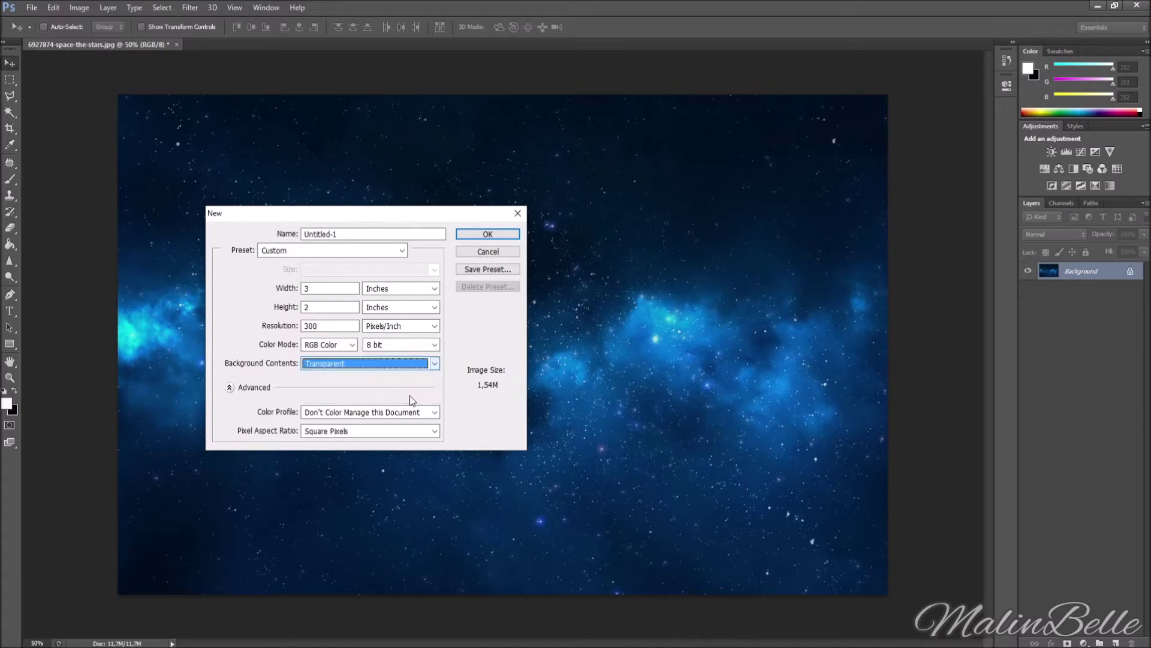
{"action": "left_click", "coordinate": [483, 235]}
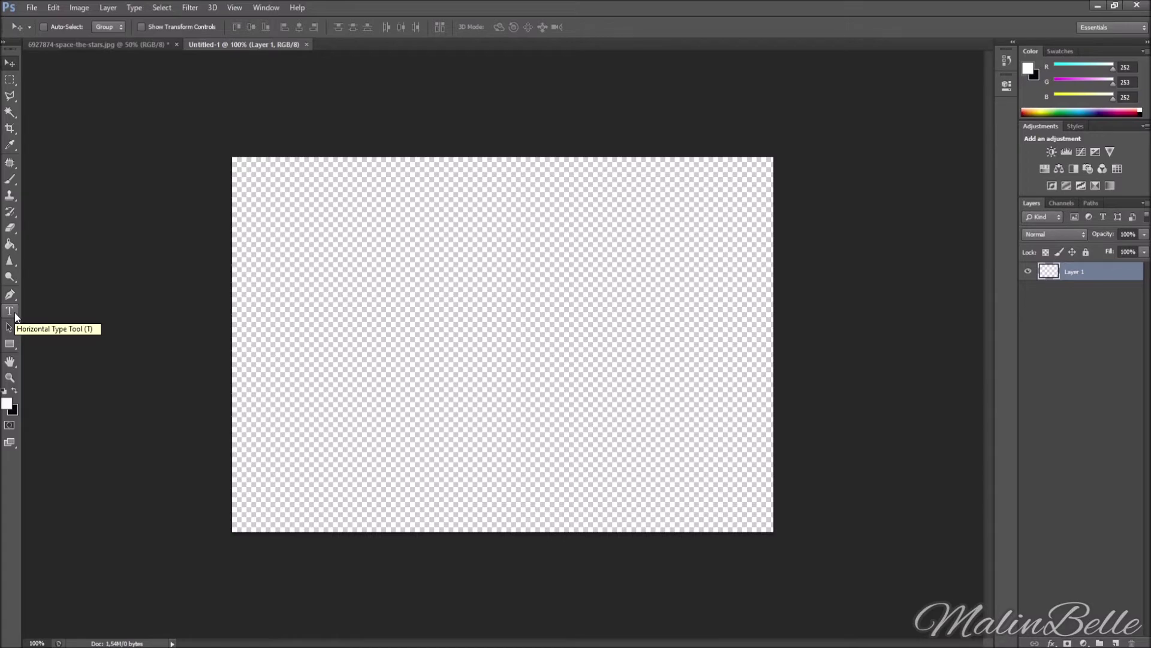
{"action": "left_click", "coordinate": [14, 312]}
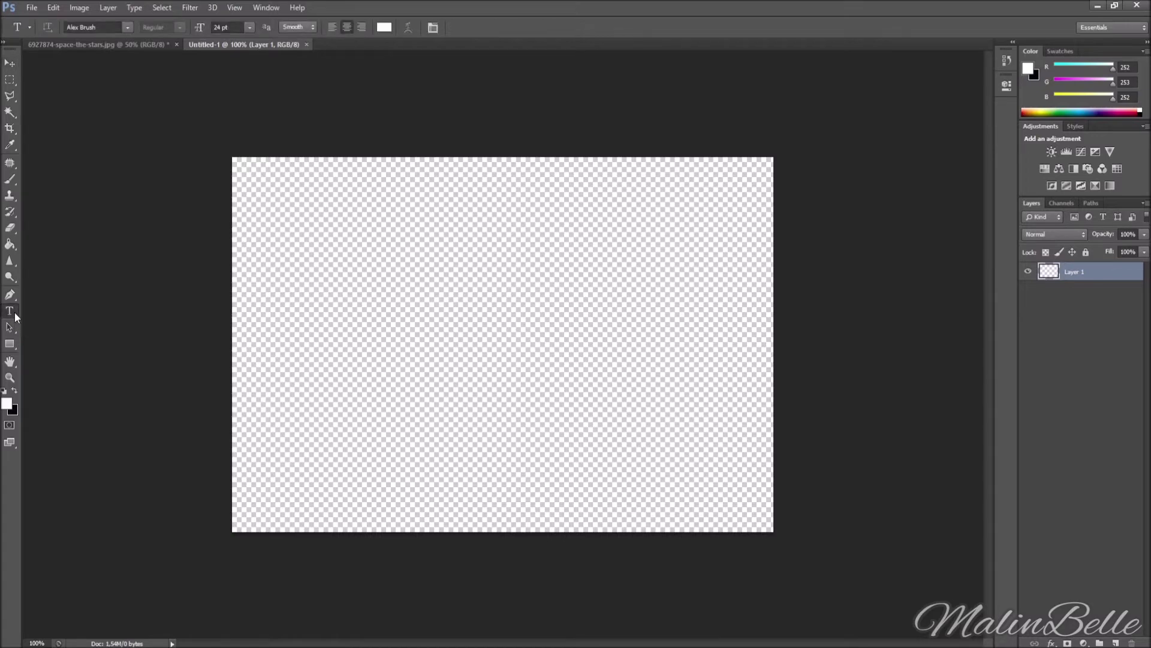
Step: Type the signature 'MalininBelle' in white script, move it toward the centre, and commit it
{"action": "left_click", "coordinate": [441, 338]}
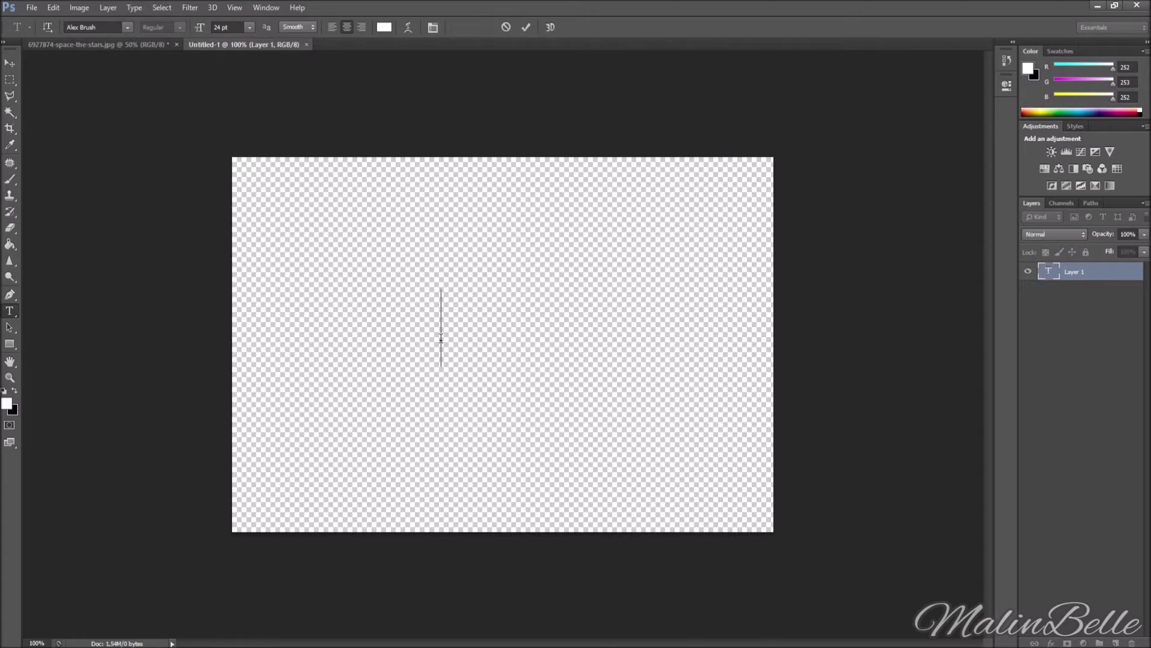
{"action": "type", "text": "Malin"}
{"action": "type", "text": "inBelle"}
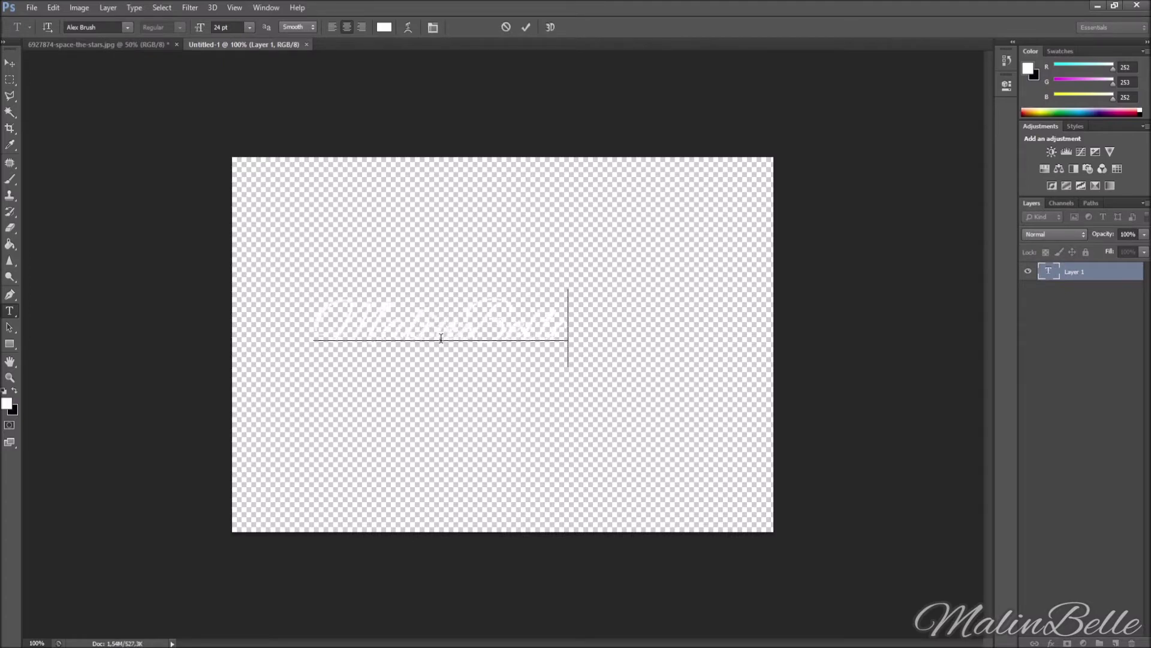
{"action": "left_click_drag", "start_coordinate": [437, 380], "coordinate": [508, 386]}
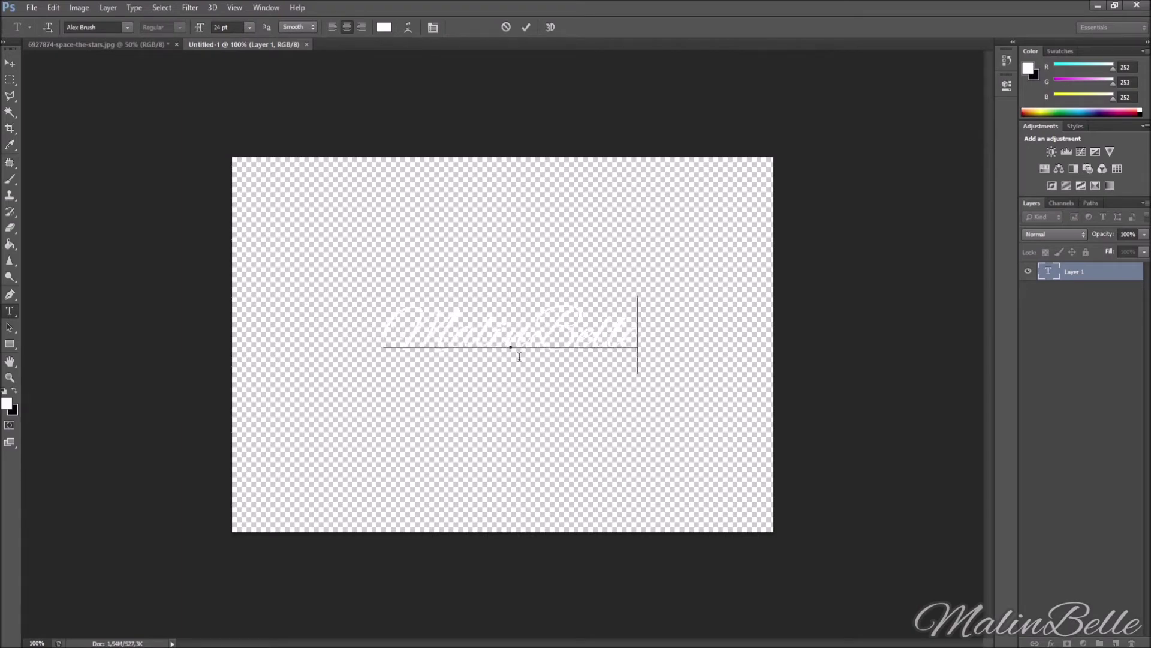
{"action": "left_click", "coordinate": [1107, 274]}
Step: Apply Bevel & Emboss with Contour to the MalinBelle type layer through Blending Options
{"action": "right_click", "coordinate": [1107, 274]}
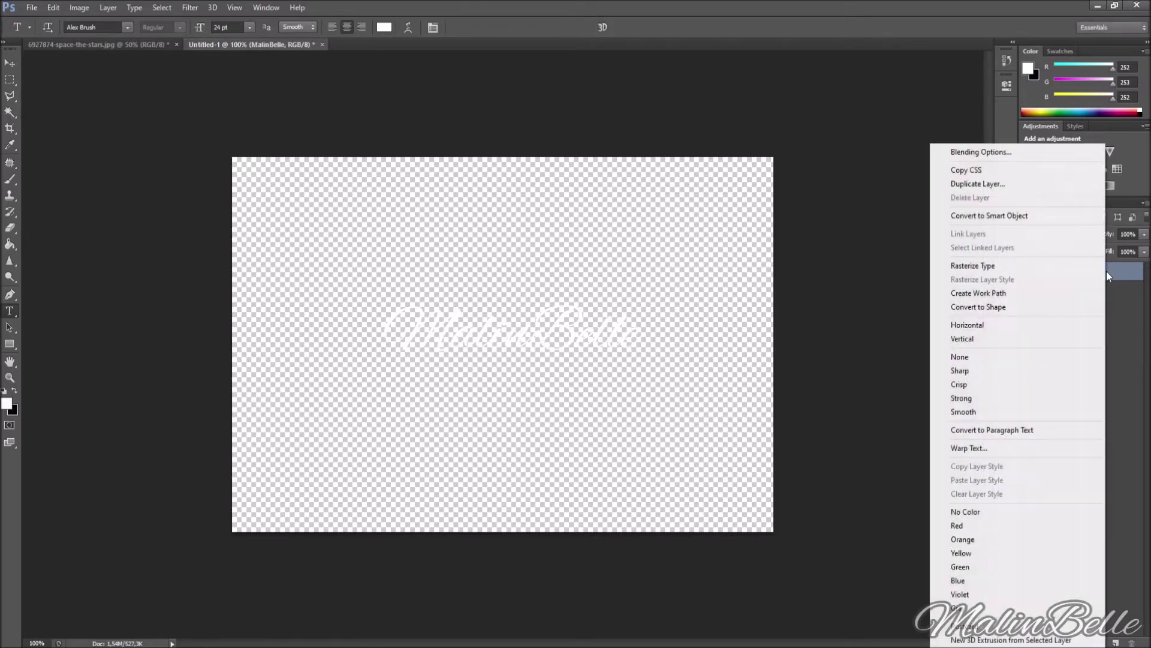
{"action": "left_click", "coordinate": [1080, 152]}
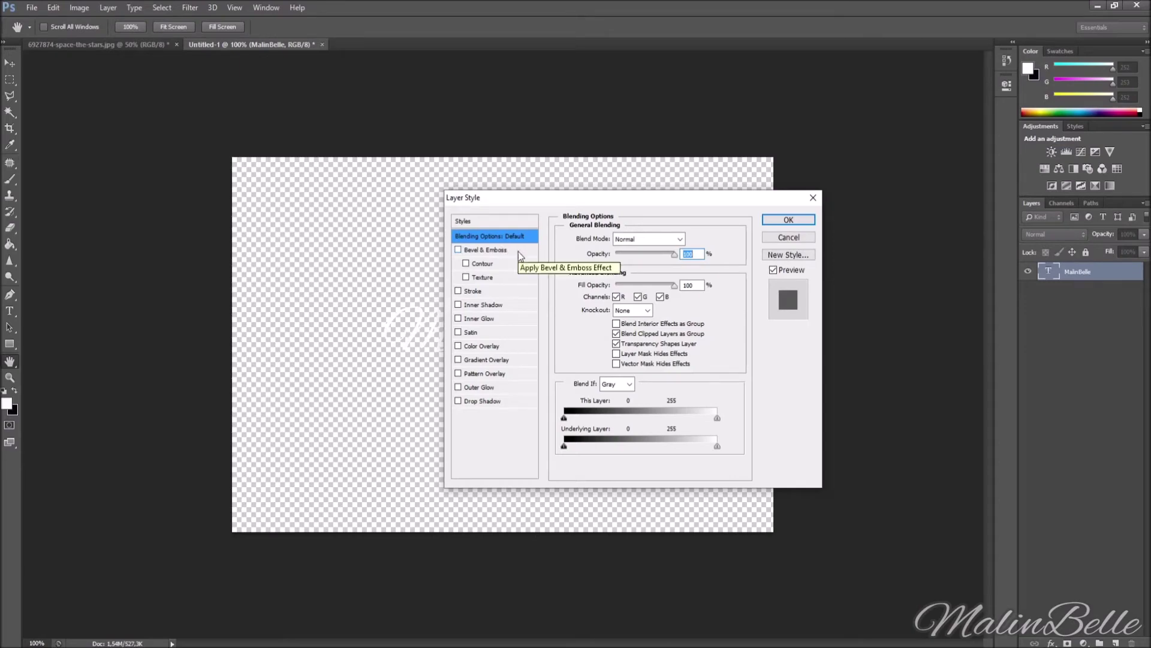
{"action": "left_click", "coordinate": [485, 251]}
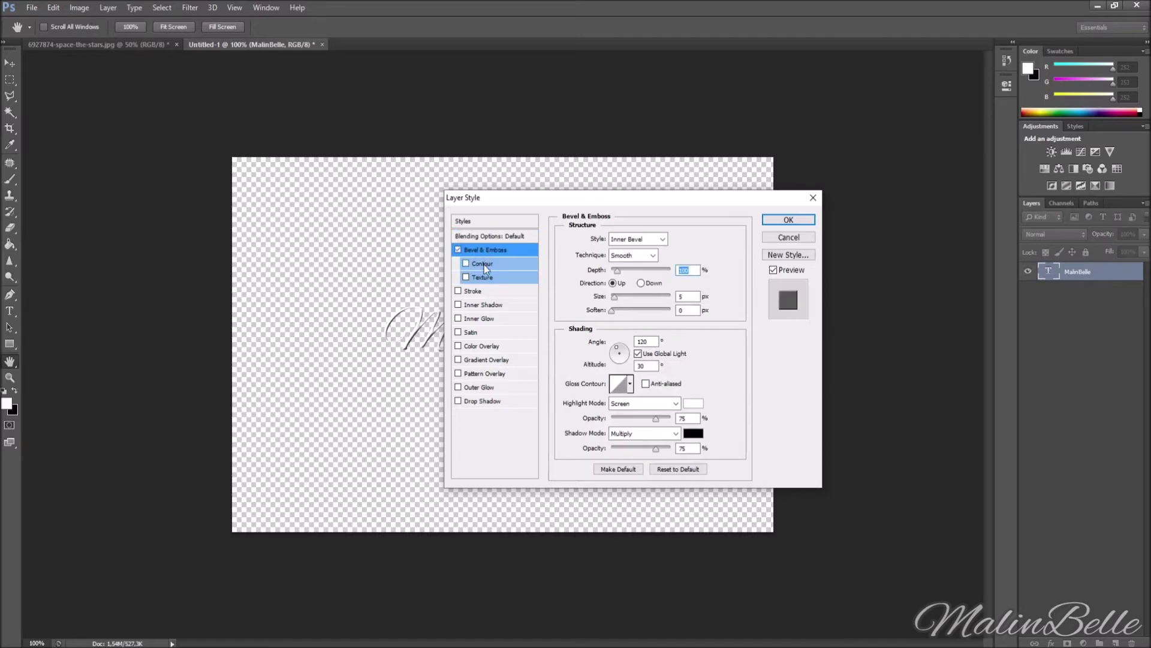
{"action": "left_click", "coordinate": [485, 266]}
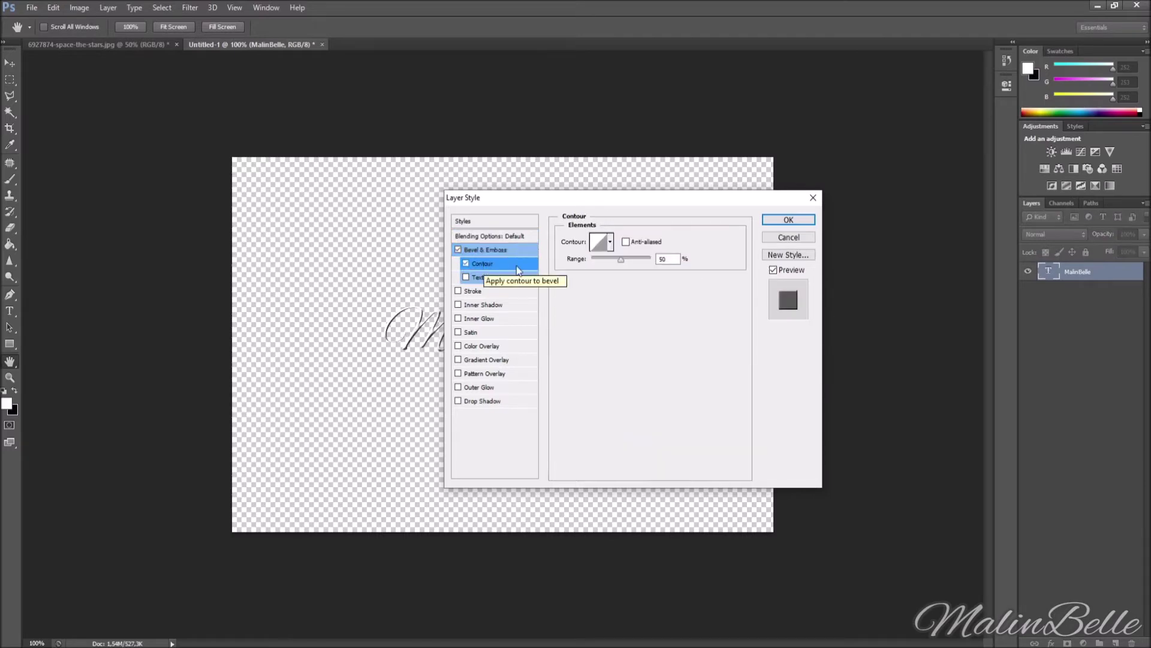
{"action": "left_click", "coordinate": [806, 221]}
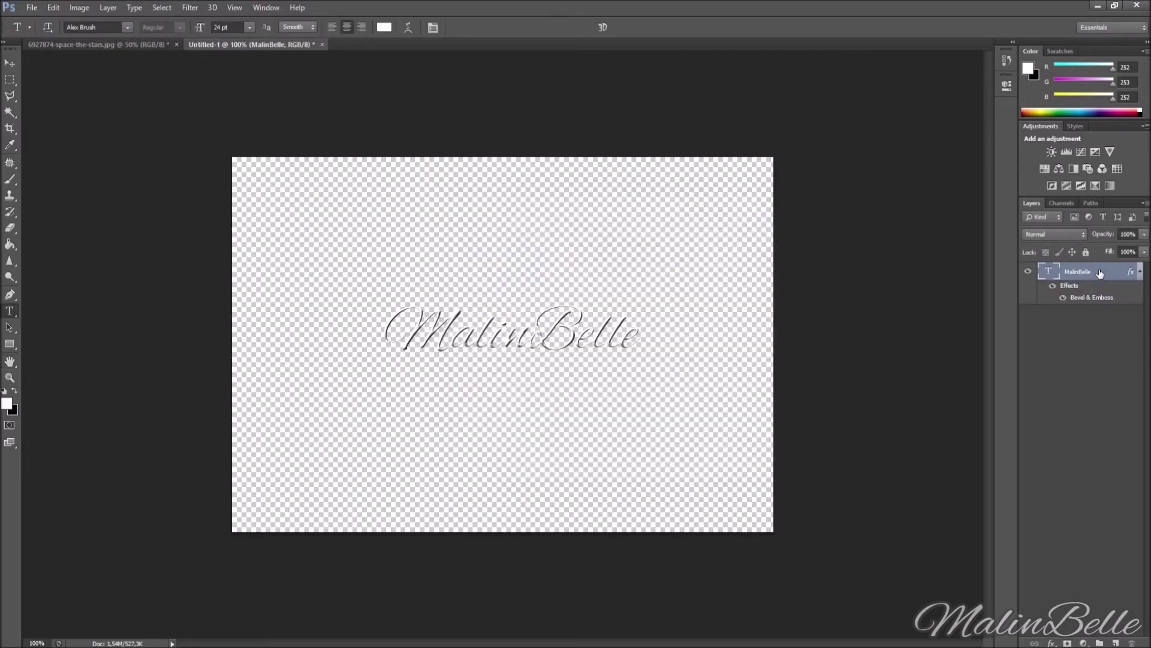
{"action": "left_click_drag", "start_coordinate": [1145, 269], "coordinate": [1133, 271]}
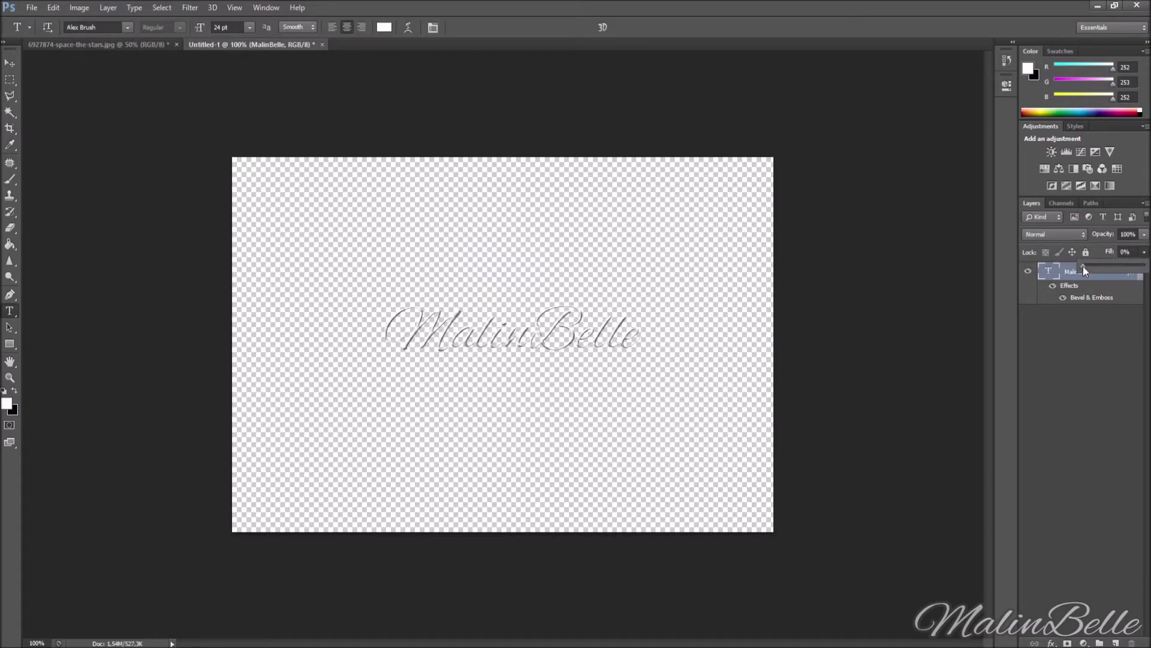
{"action": "left_click_drag", "start_coordinate": [1133, 271], "coordinate": [1146, 271]}
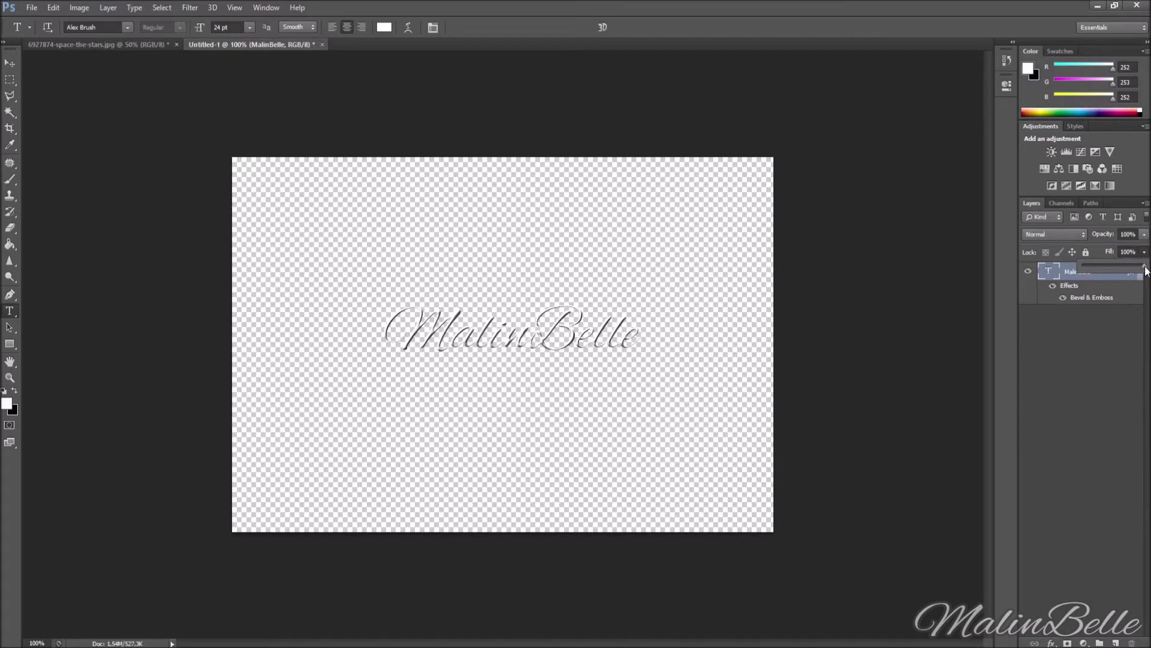
{"action": "left_click", "coordinate": [1109, 338]}
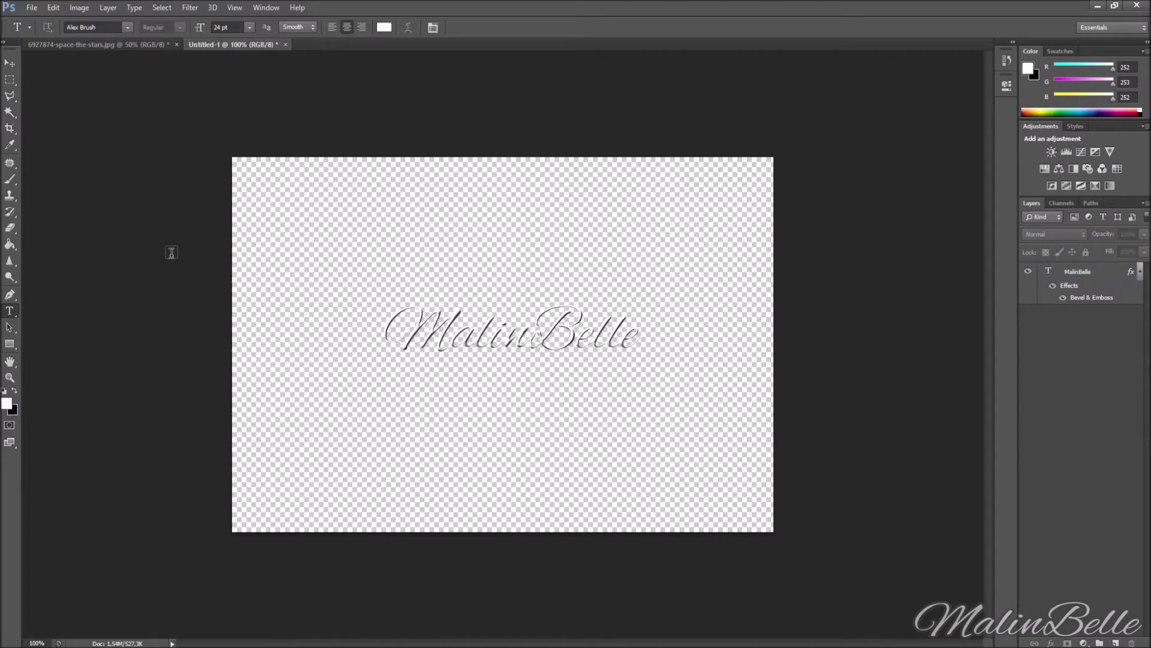
Step: Crop the canvas closely around the MalinBelle signature and commit the crop
{"action": "left_click", "coordinate": [10, 129]}
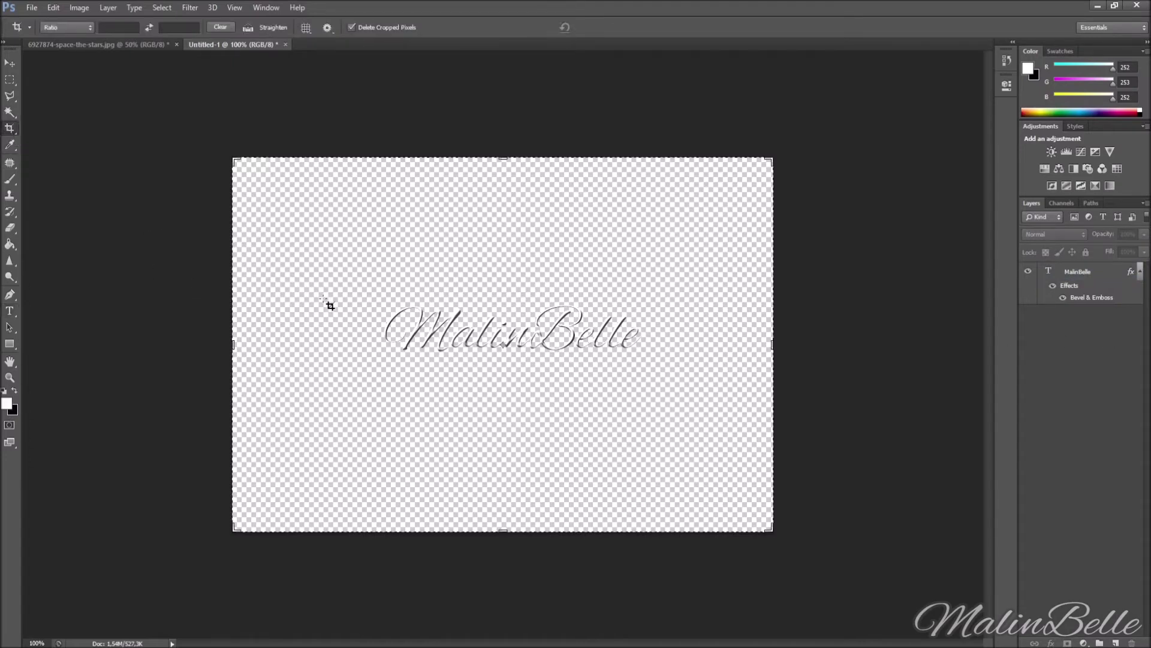
{"action": "left_click_drag", "start_coordinate": [231, 160], "coordinate": [309, 235]}
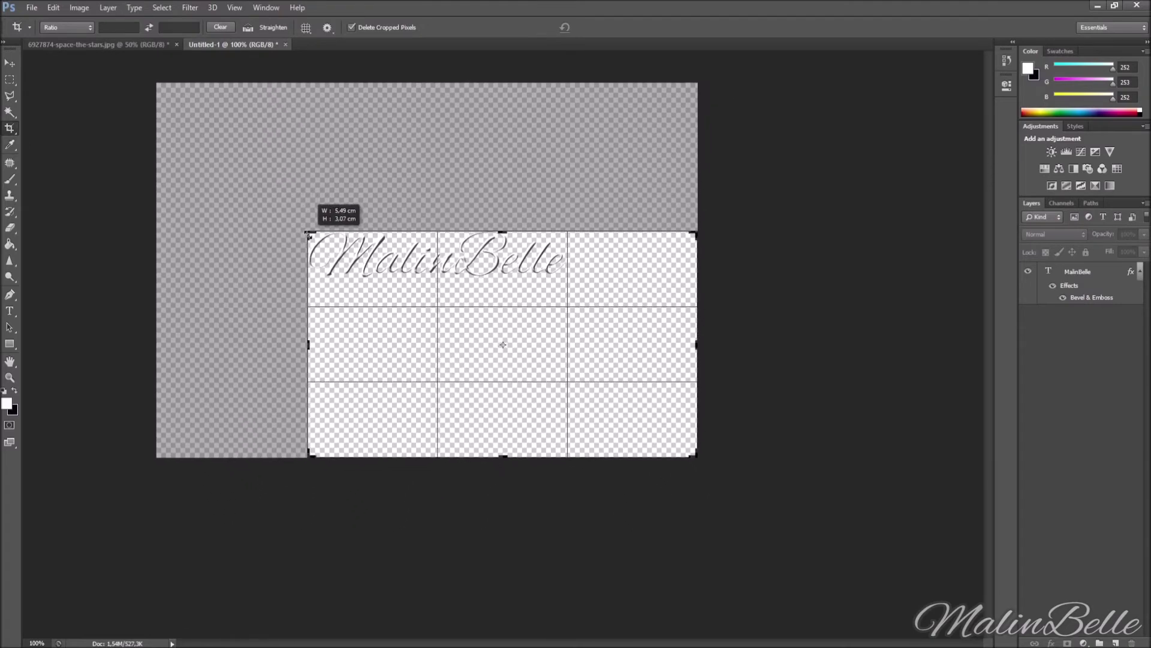
{"action": "mouse_move", "coordinate": [695, 456]}
{"action": "left_mouse_down"}
{"action": "mouse_move", "coordinate": [640, 393]}
{"action": "mouse_move", "coordinate": [632, 365]}
{"action": "left_mouse_up"}
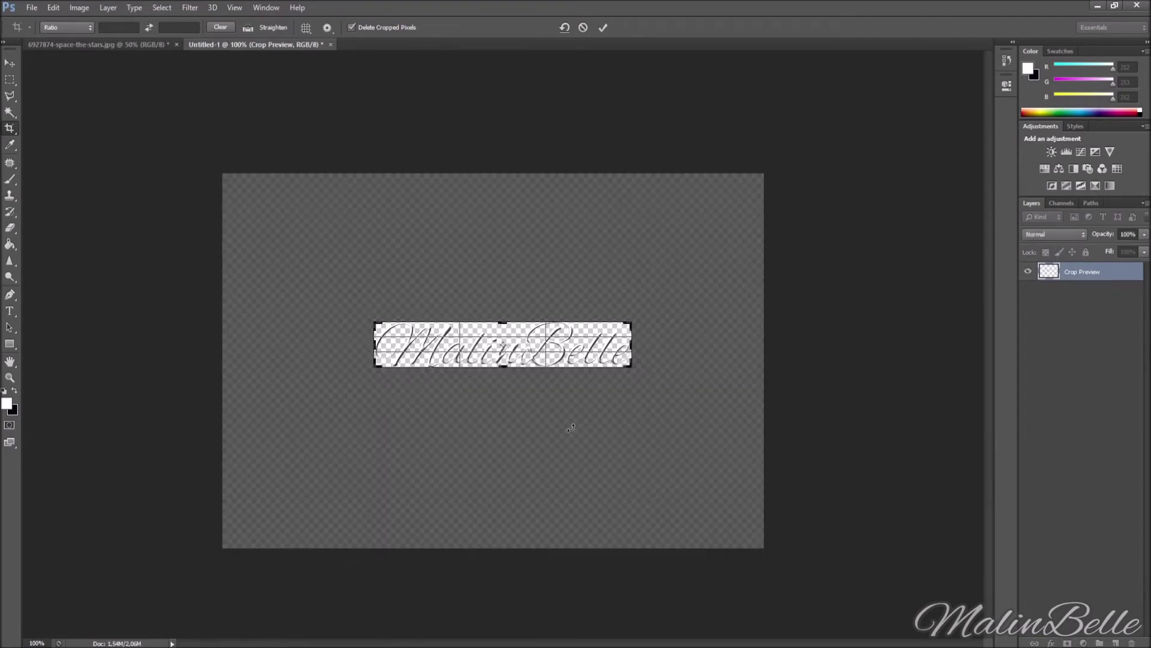
{"action": "key", "text": "Return"}
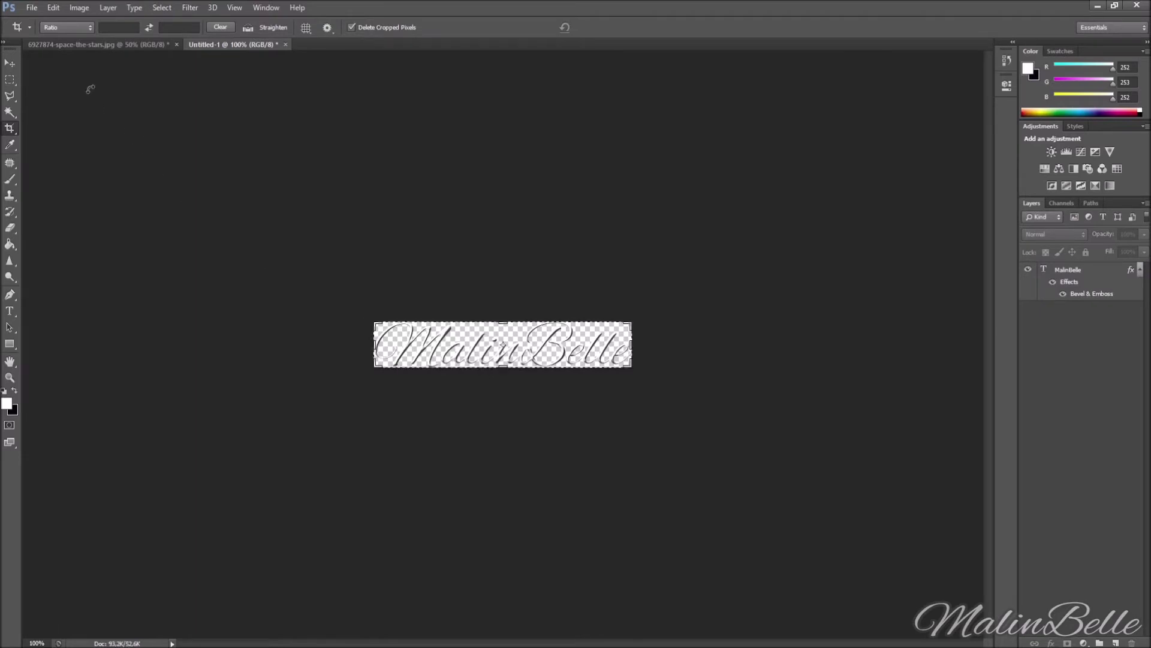
Step: Define a brush preset named MalinBelle from the signature
{"action": "left_click", "coordinate": [54, 8]}
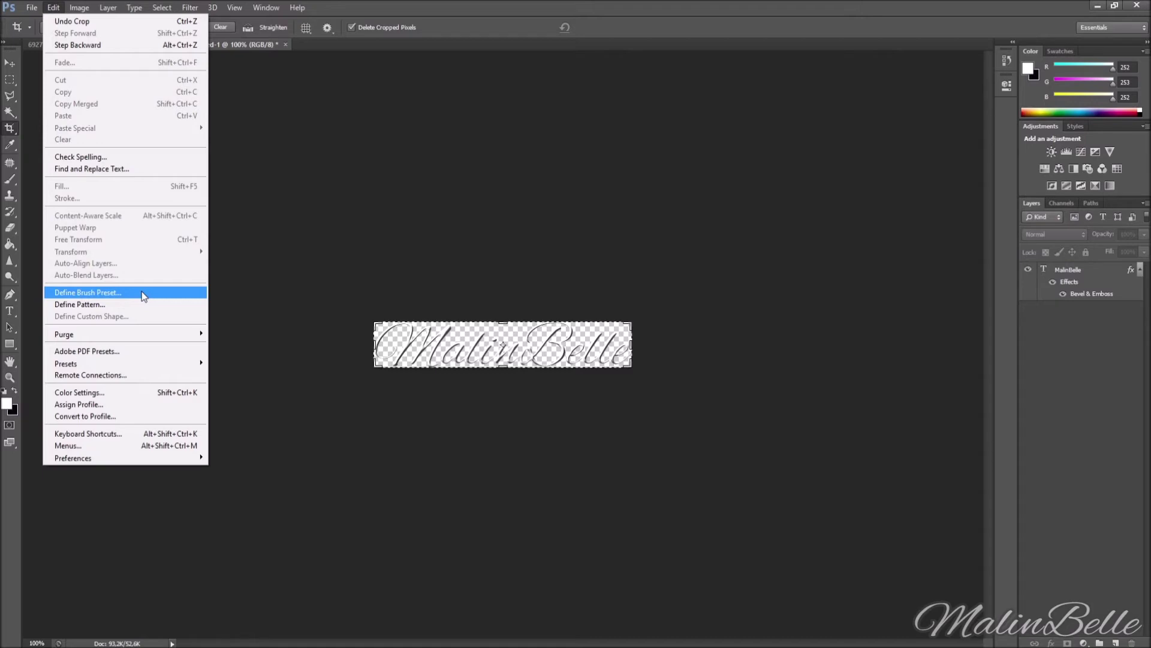
{"action": "left_click", "coordinate": [144, 294]}
{"action": "type", "text": "MalinBelle"}
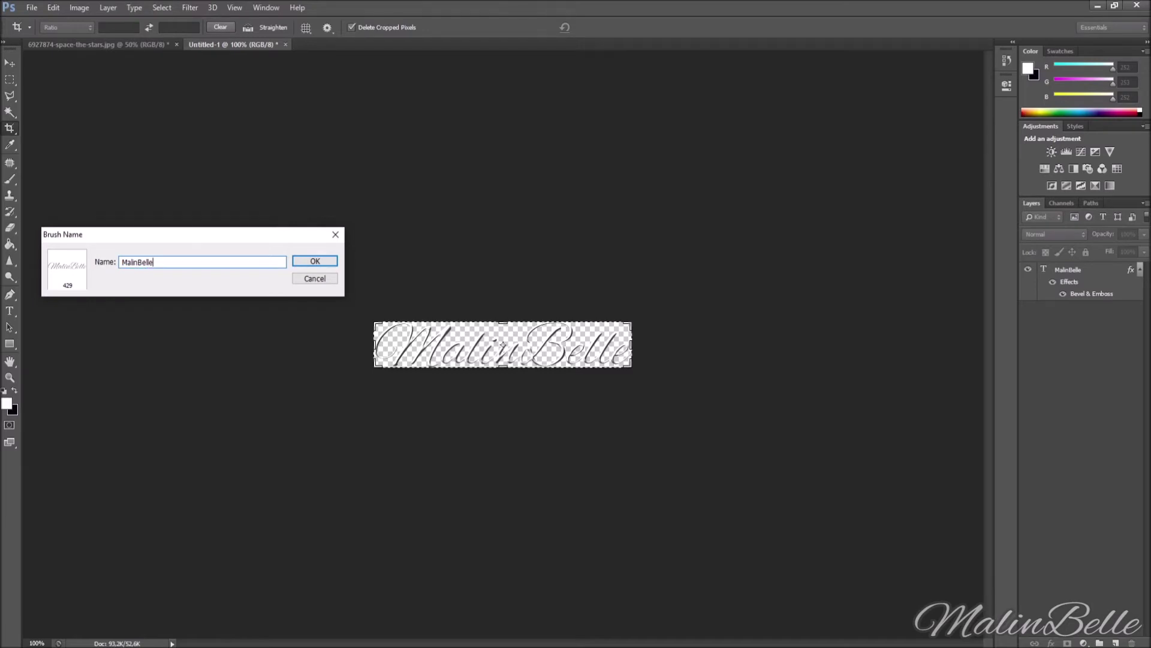
{"action": "left_click", "coordinate": [322, 264]}
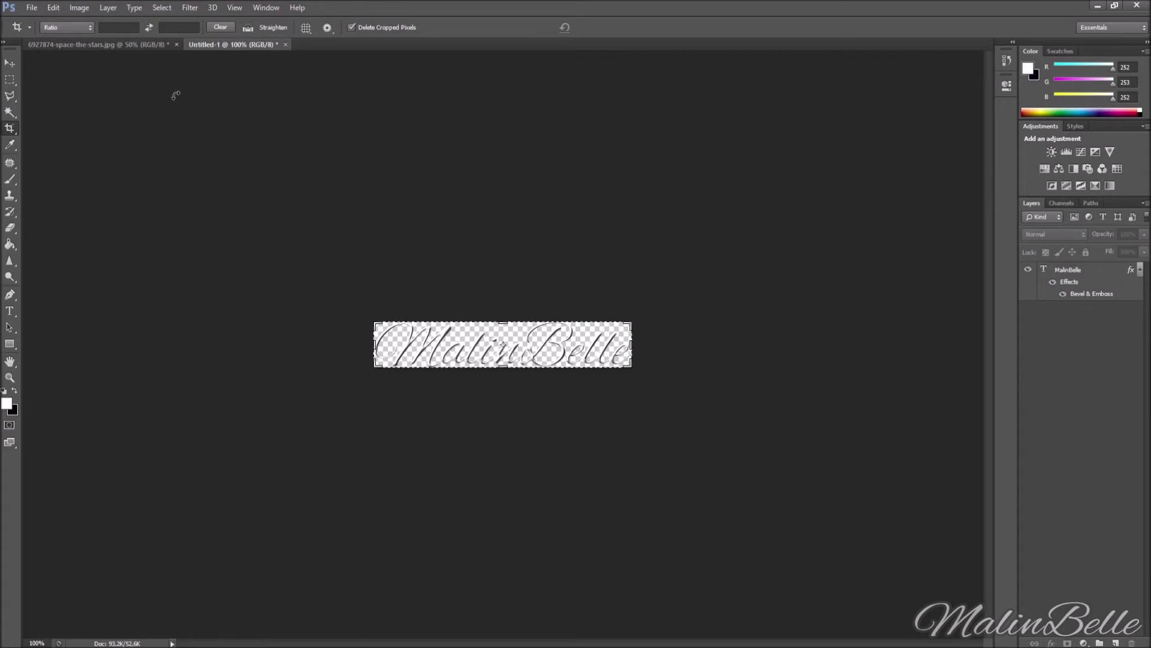
Step: Set the MalinBelle layer's Fill to 0%, leaving only the embossed outline
{"action": "left_click", "coordinate": [9, 63]}
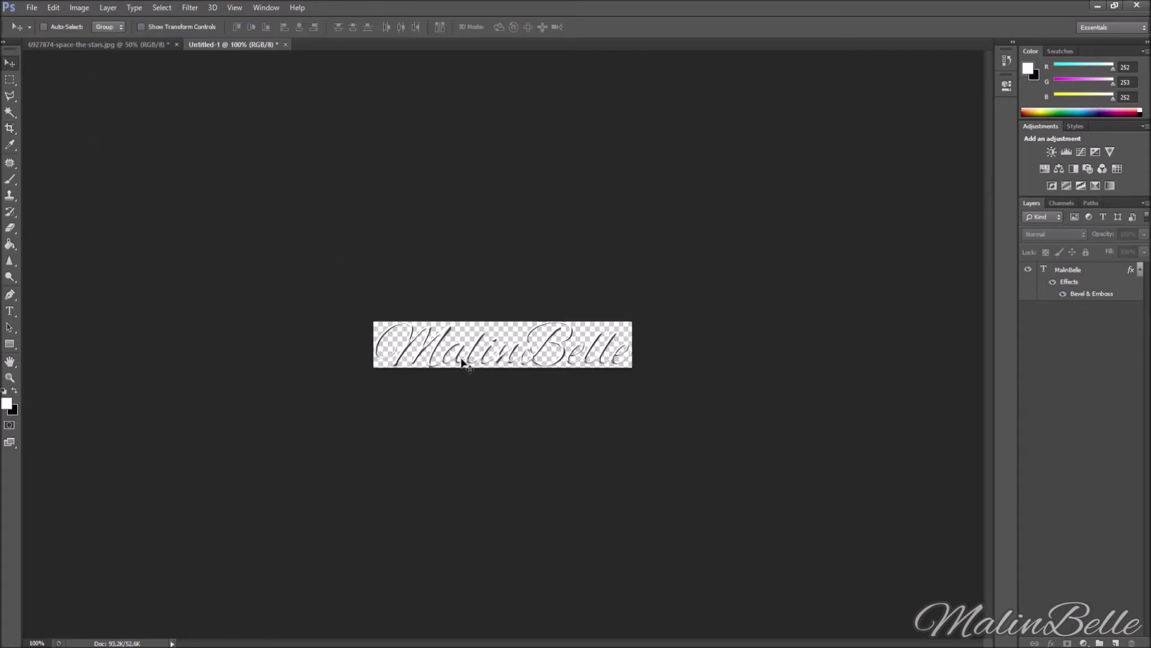
{"action": "left_click", "coordinate": [1048, 296]}
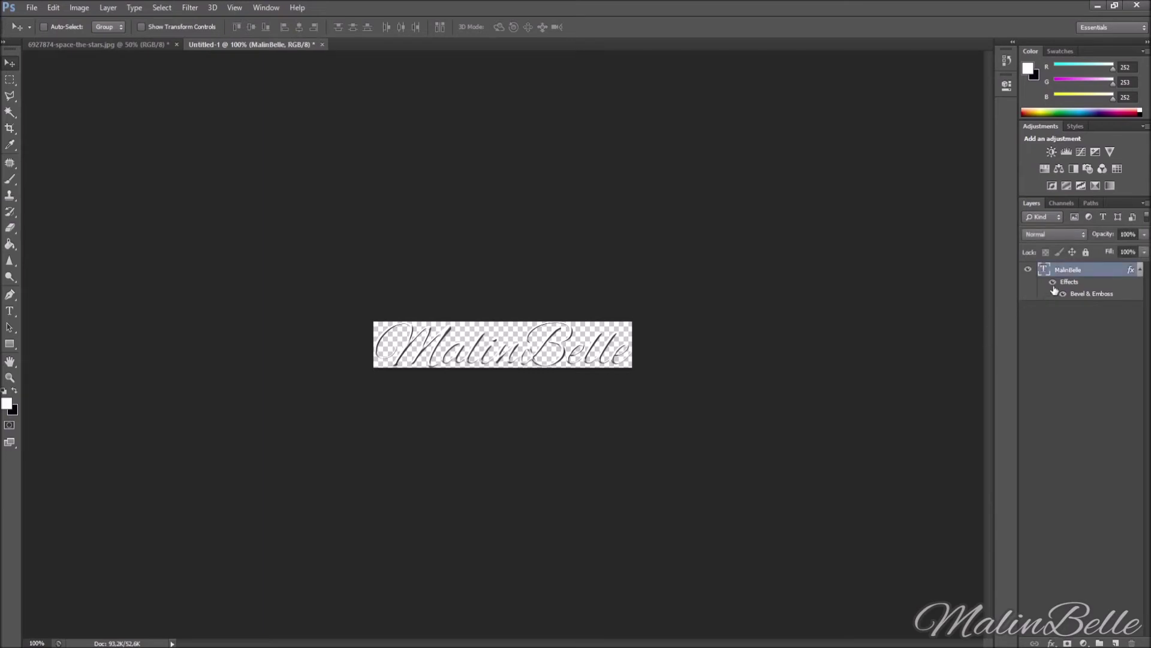
{"action": "mouse_move", "coordinate": [1132, 268]}
{"action": "left_mouse_down"}
{"action": "mouse_move", "coordinate": [1146, 268]}
{"action": "mouse_move", "coordinate": [1079, 271]}
{"action": "left_mouse_up"}
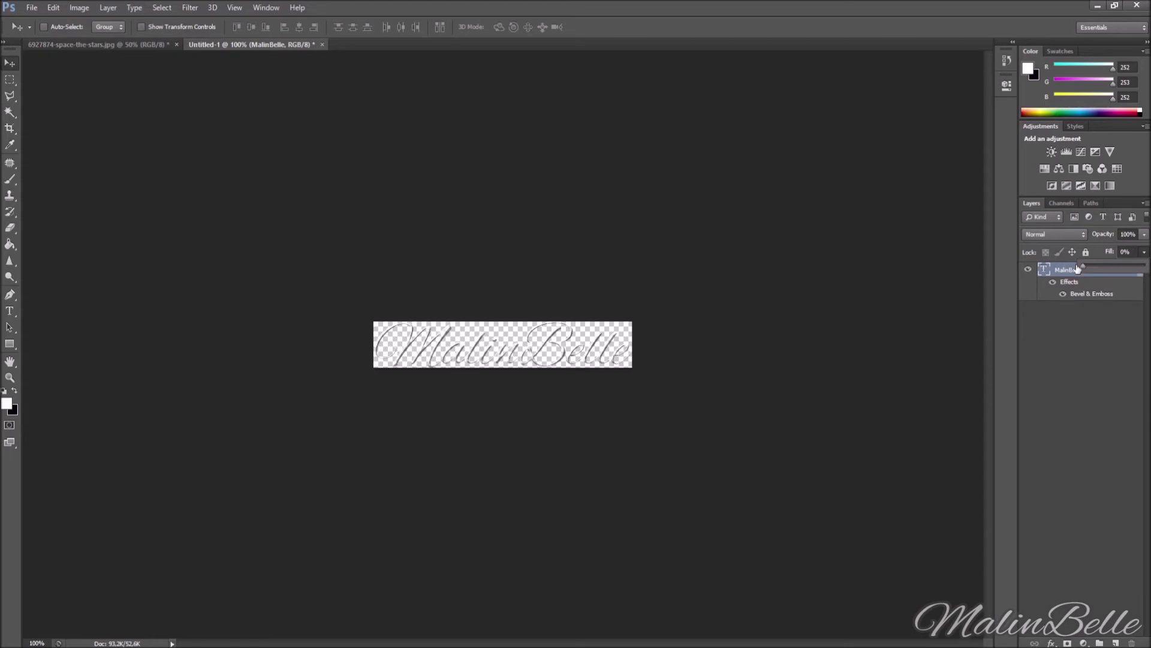
Step: Define the embossed outline as a brush preset named MalinBelle2
{"action": "left_click", "coordinate": [52, 7]}
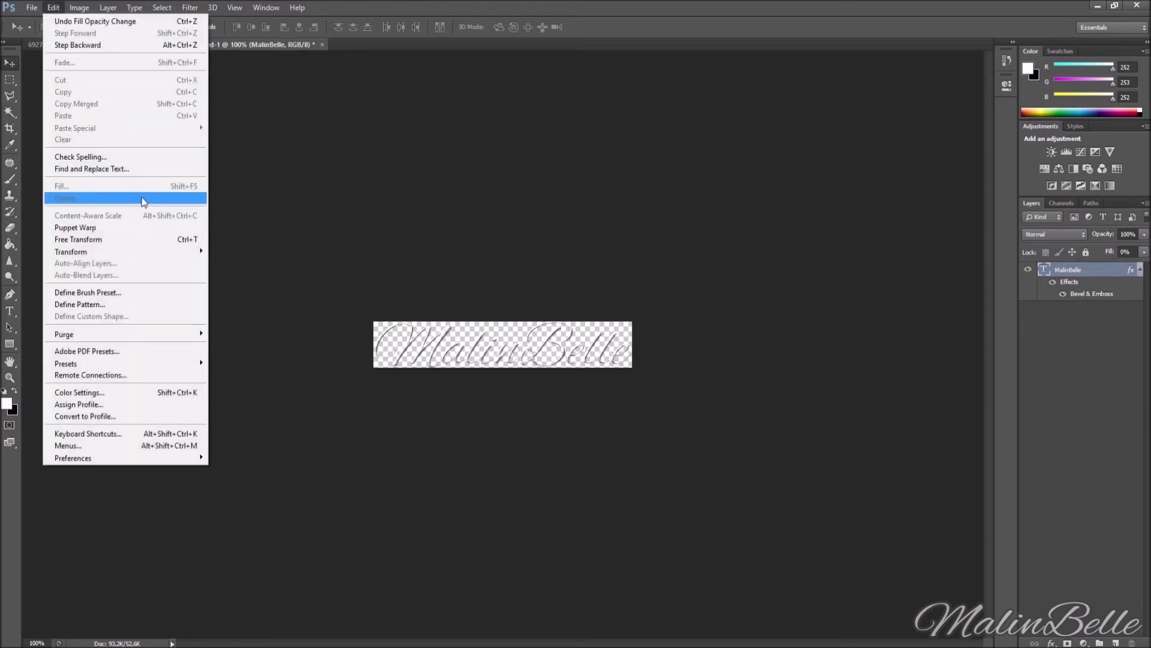
{"action": "left_click", "coordinate": [149, 294]}
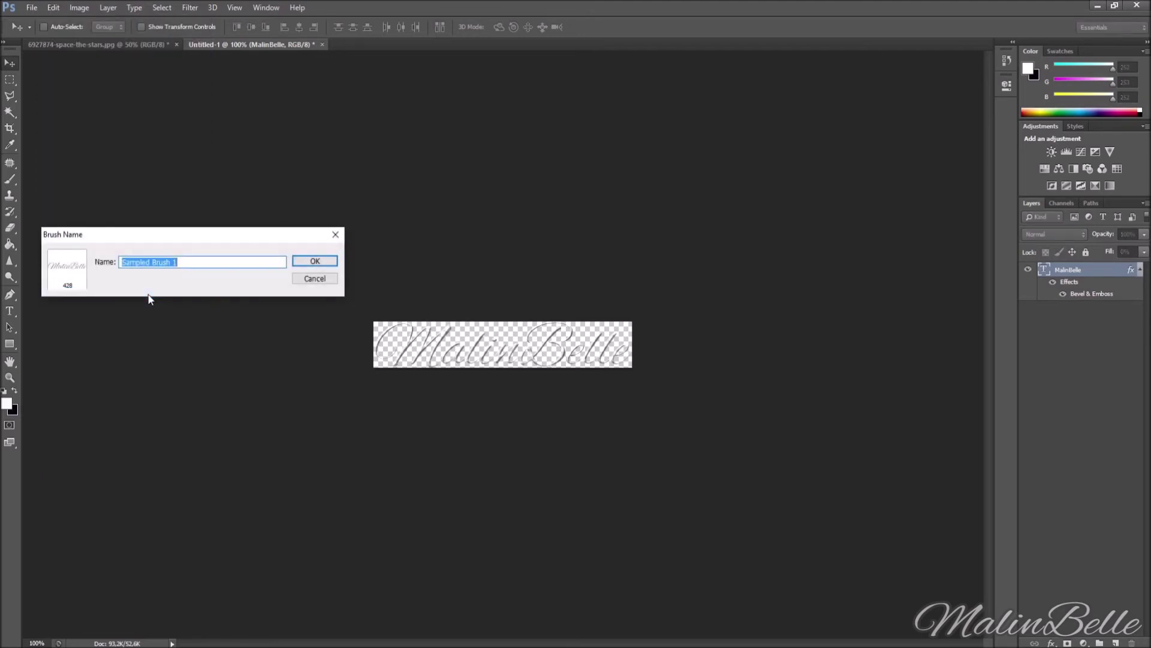
{"action": "type", "text": "Mal"}
{"action": "type", "text": "inBelle"}
{"action": "type", "text": "2"}
{"action": "left_click", "coordinate": [330, 266]}
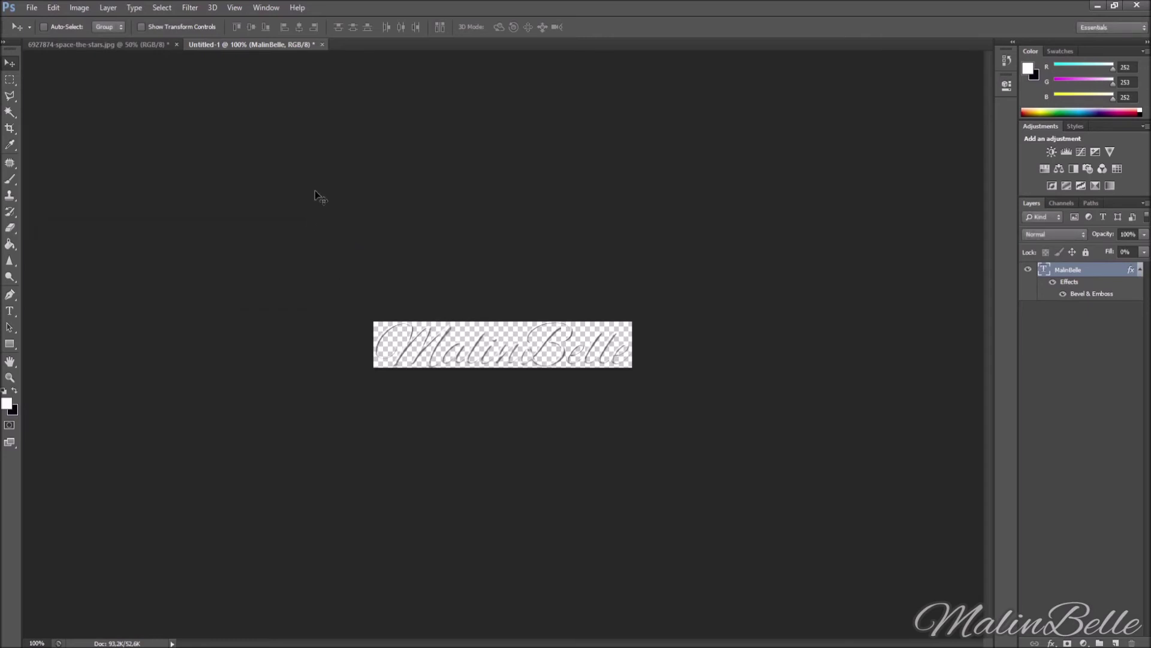
{"action": "left_click", "coordinate": [129, 46]}
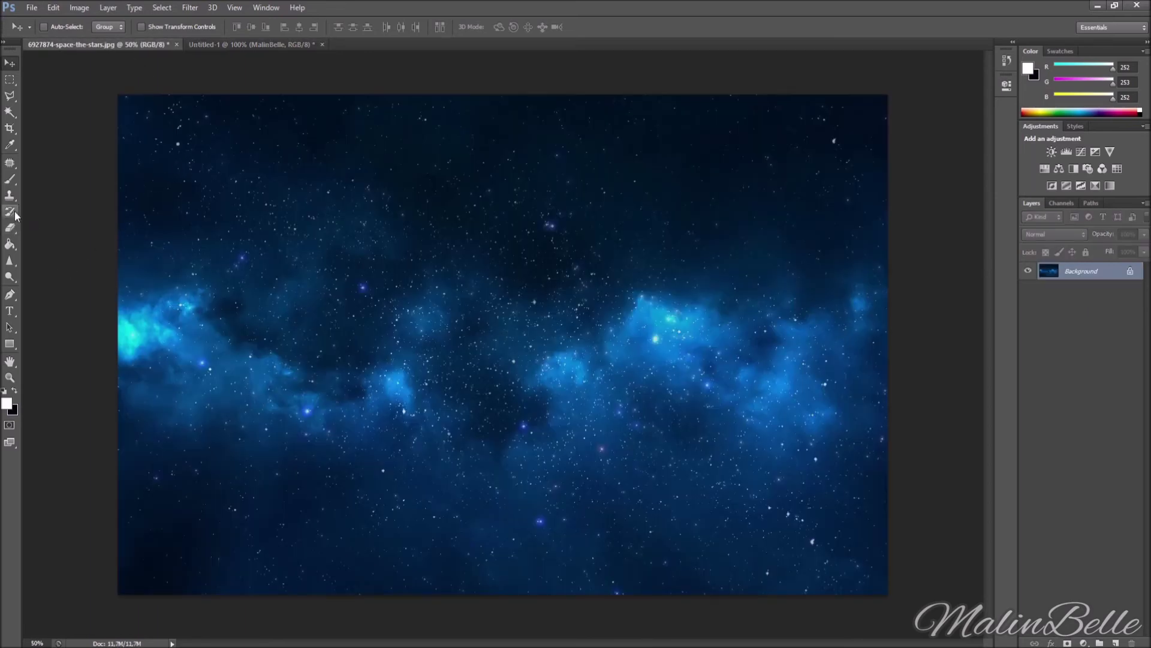
Step: Select the Brush tool on the space photo and show its preset list
{"action": "left_click", "coordinate": [12, 179]}
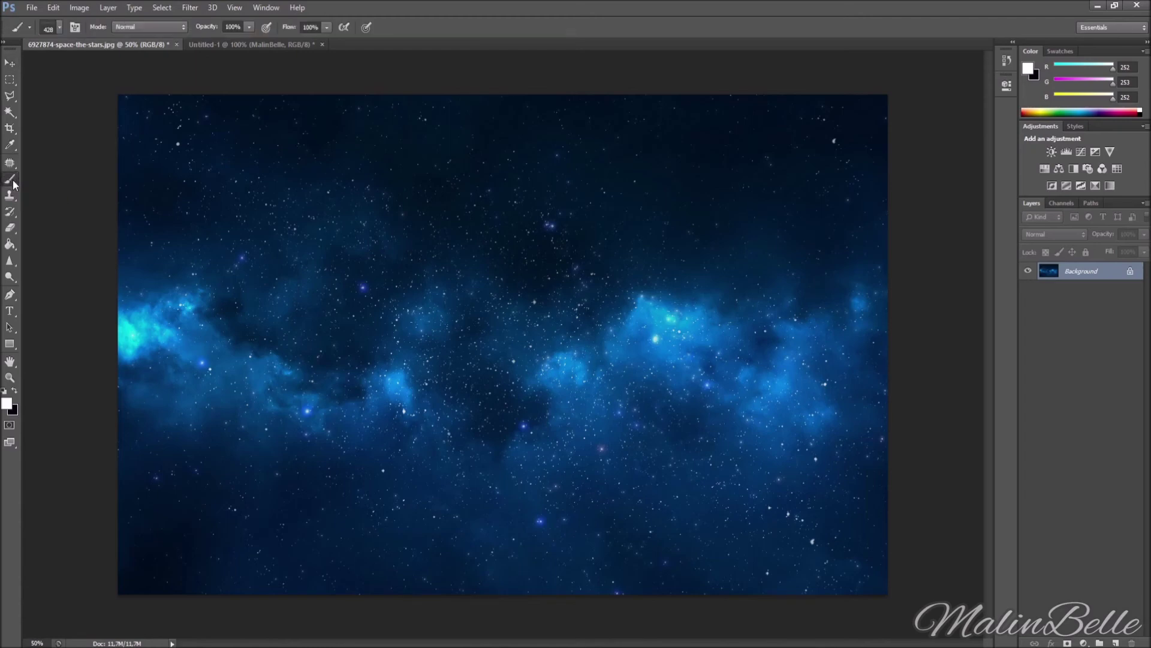
{"action": "left_click", "coordinate": [60, 28]}
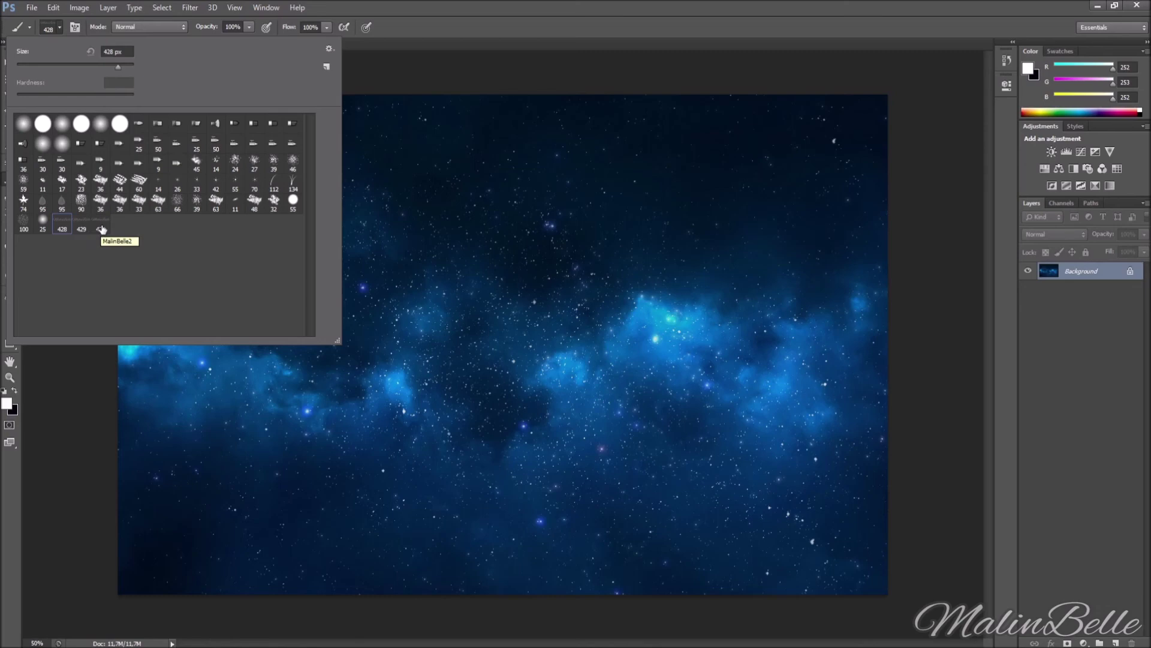
Step: Stamp the solid MalinBelle brush at lower-left and the embossed MalinBelle2 brush at lower-right
{"action": "left_click", "coordinate": [82, 225]}
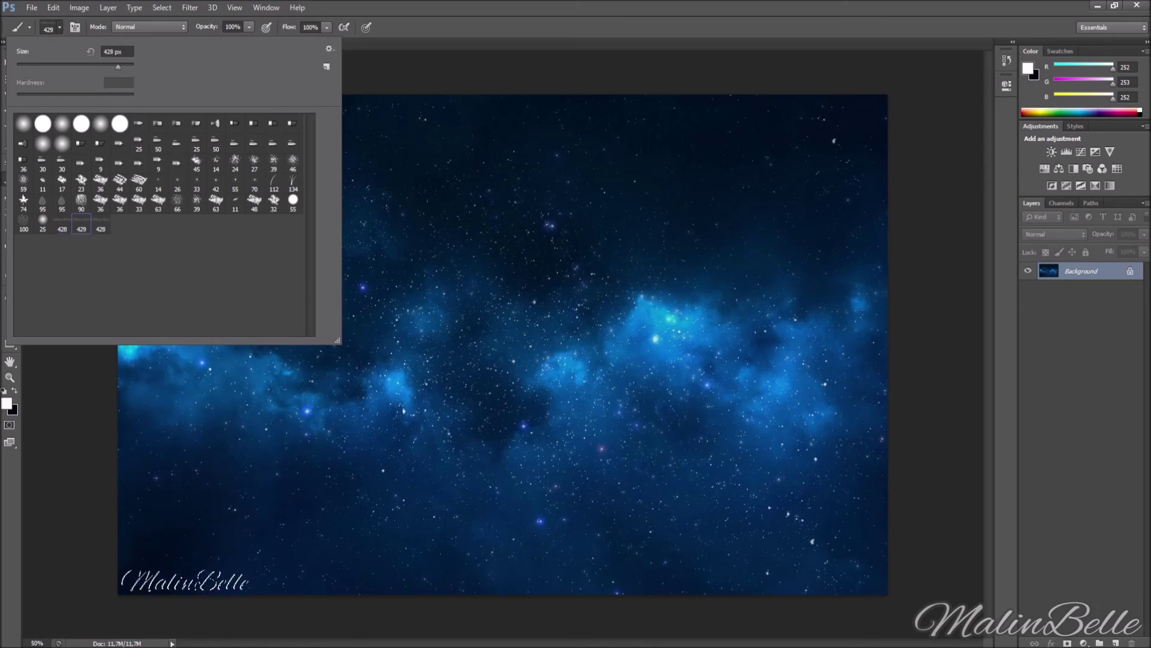
{"action": "left_click", "coordinate": [185, 581]}
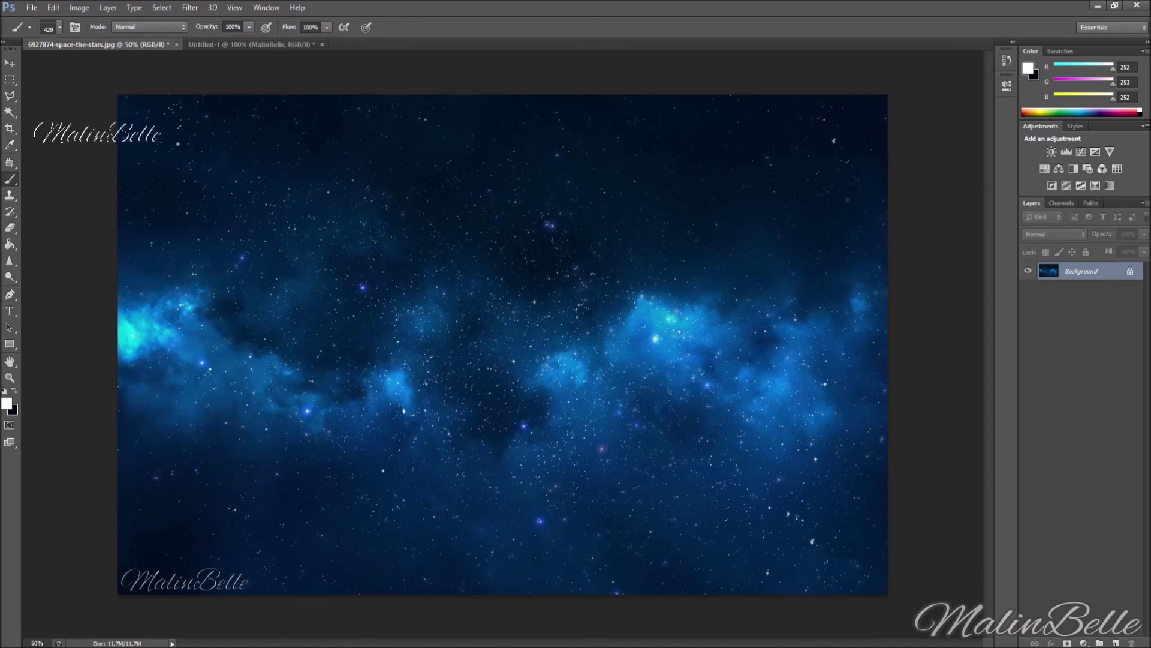
{"action": "left_click", "coordinate": [60, 28]}
{"action": "left_click", "coordinate": [106, 232]}
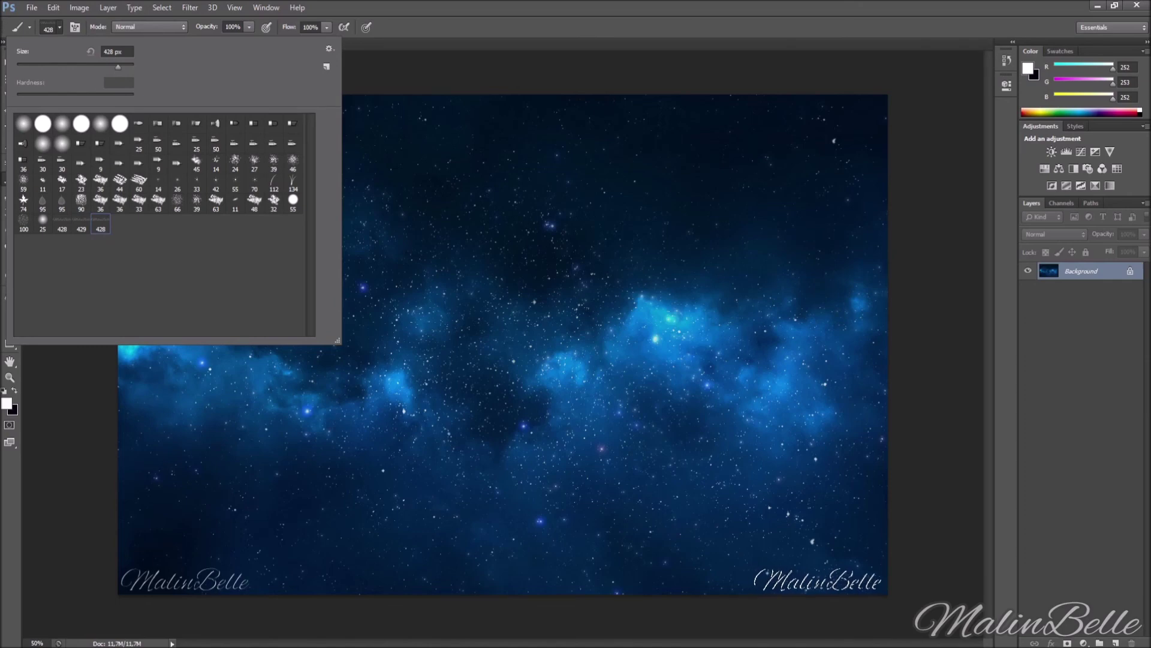
{"action": "left_click", "coordinate": [817, 580]}
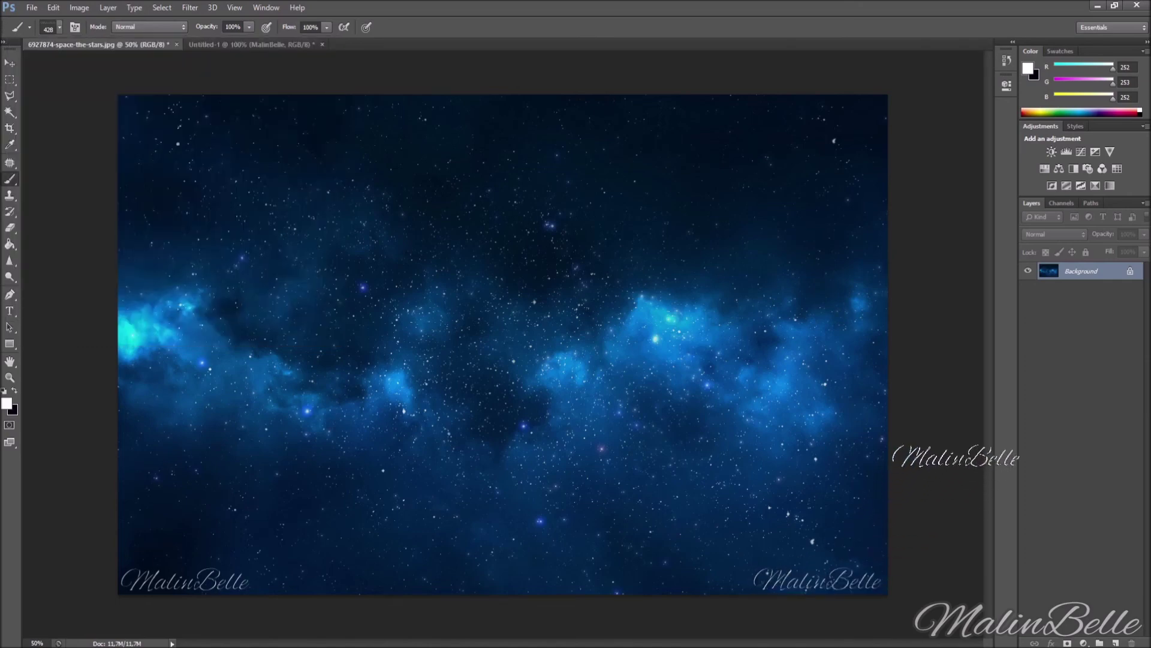